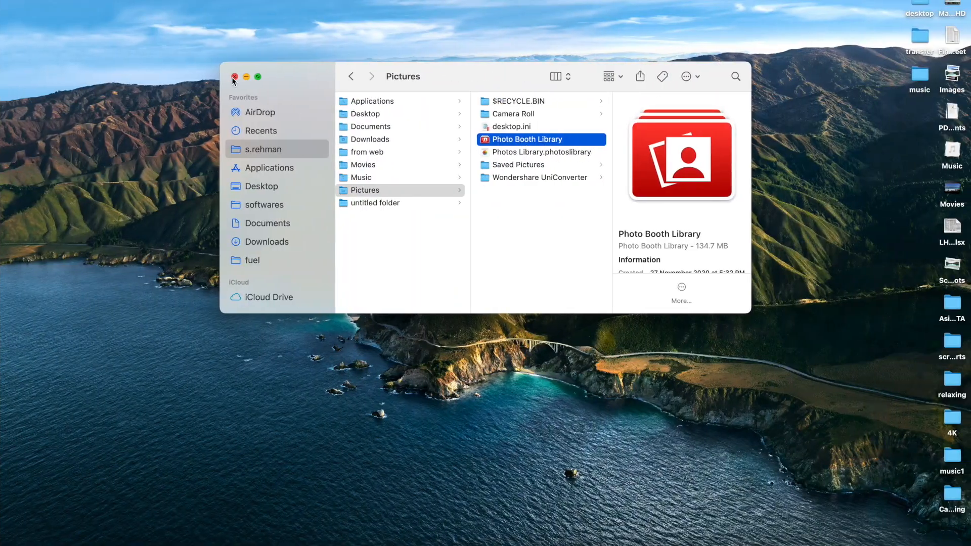
- Navigate via Go > Home into Pictures and select Photo Booth Library
click(152, 1)
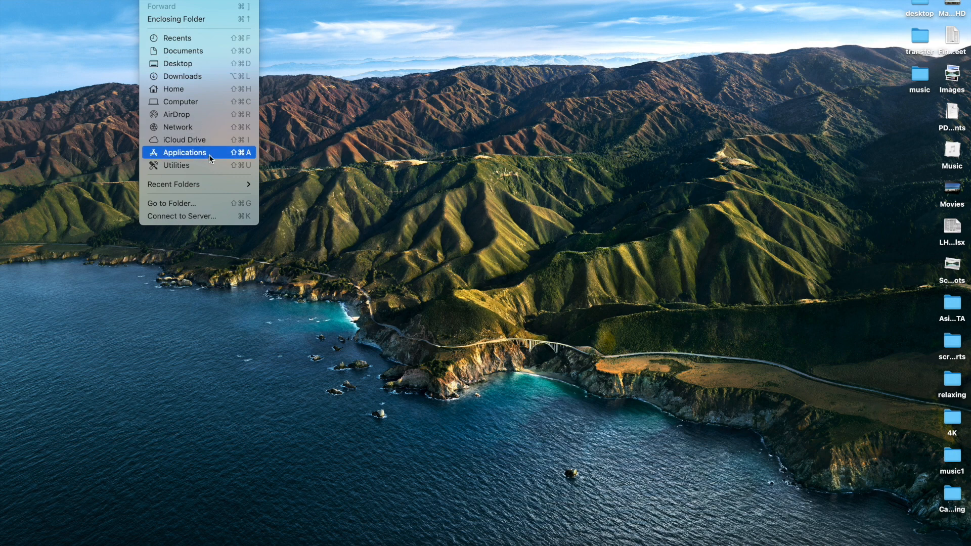
click(192, 89)
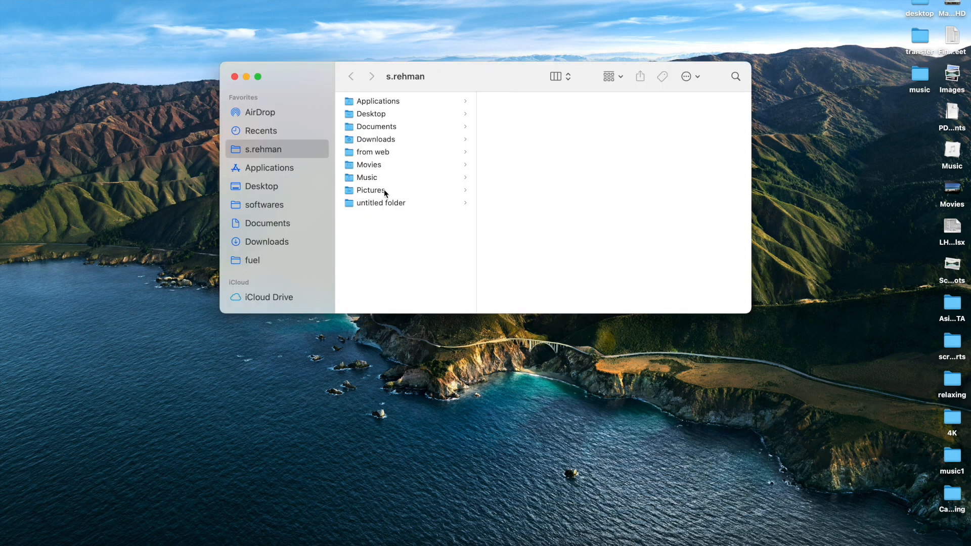
click(384, 189)
click(524, 141)
- Show Get Info for Photo Booth Library and unlock its permissions with the password
right_click(524, 141)
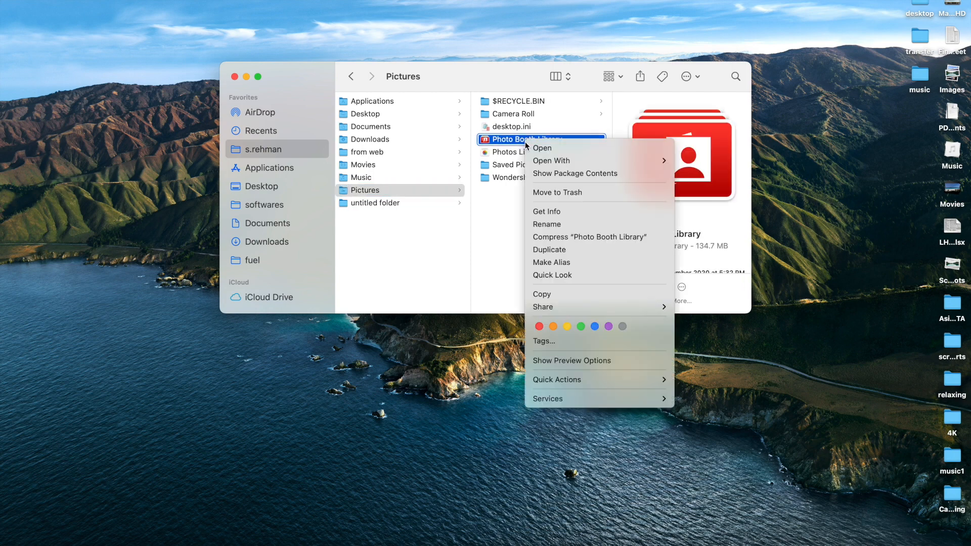
click(562, 213)
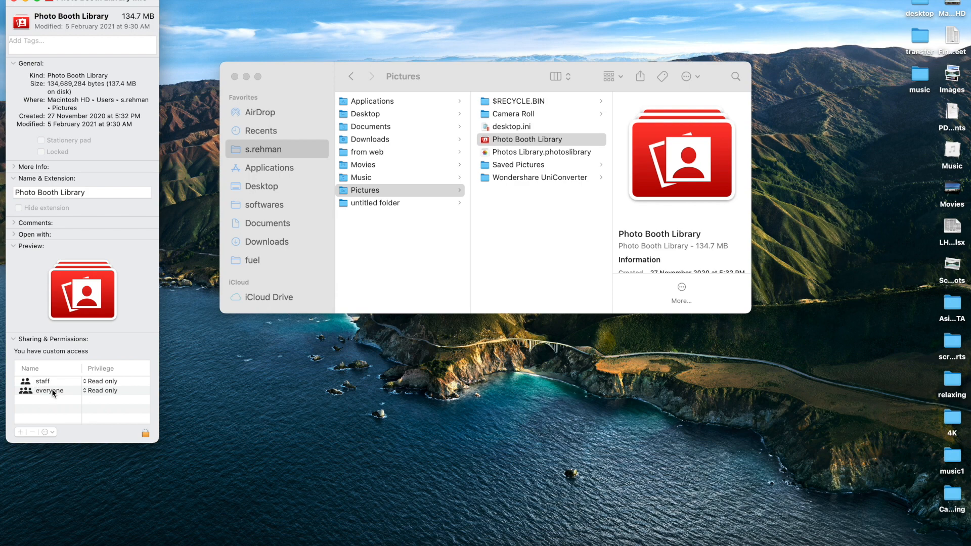
click(145, 432)
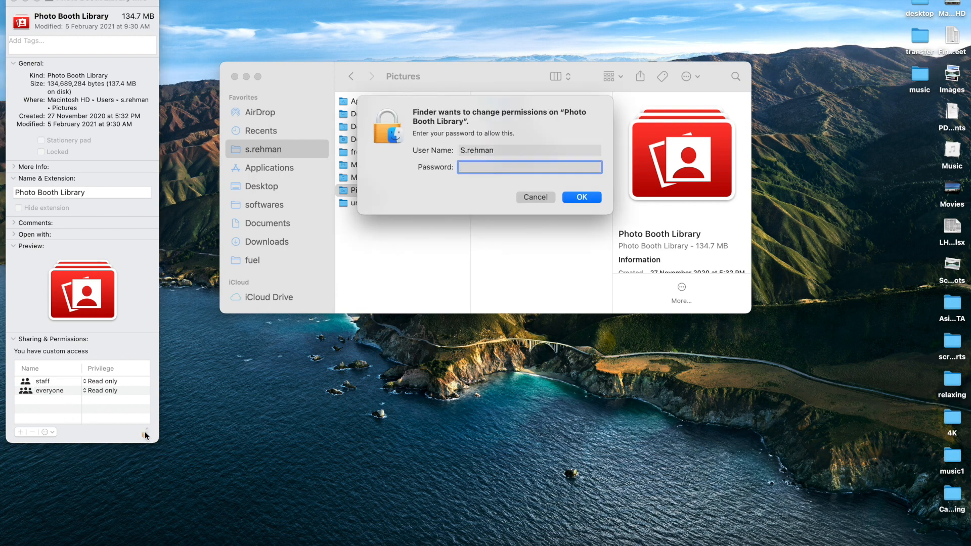
text(••)
key(Return)
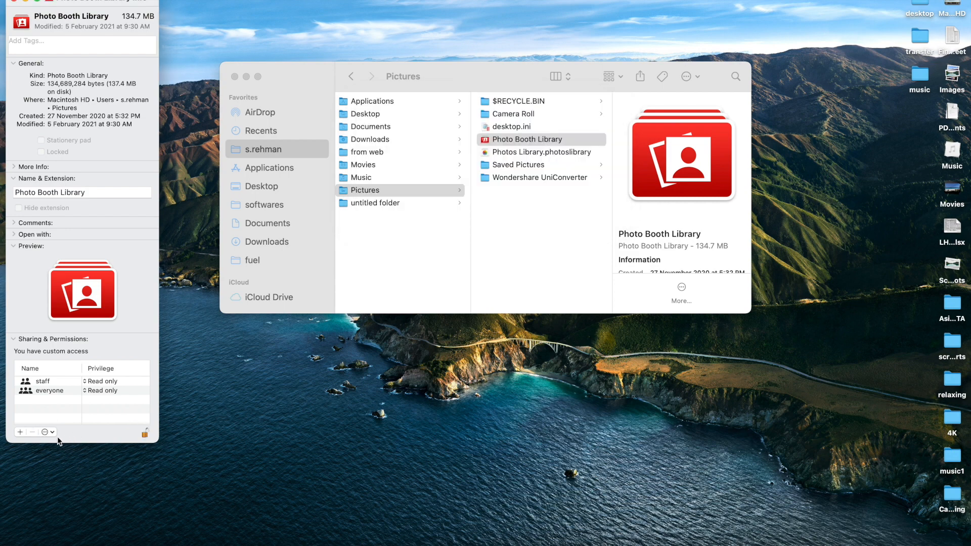
- Add the current user account to Photo Booth Library's permissions list
click(21, 432)
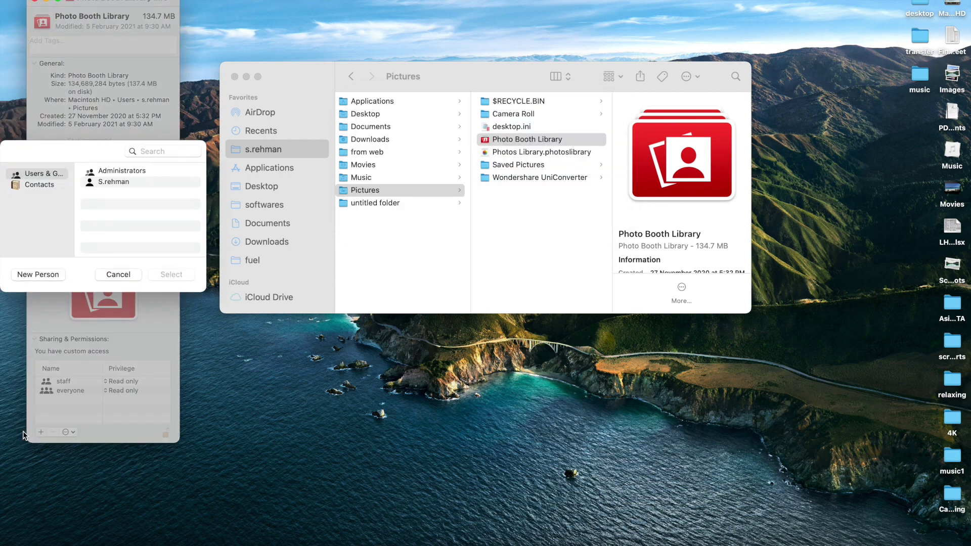
click(106, 182)
click(177, 274)
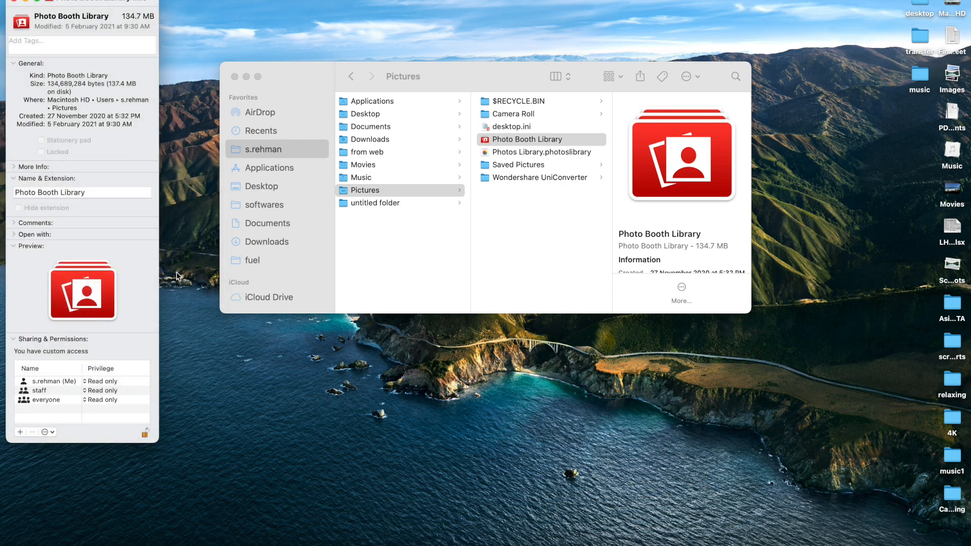
- Give the current user Read & Write access and lock the permissions again
click(99, 382)
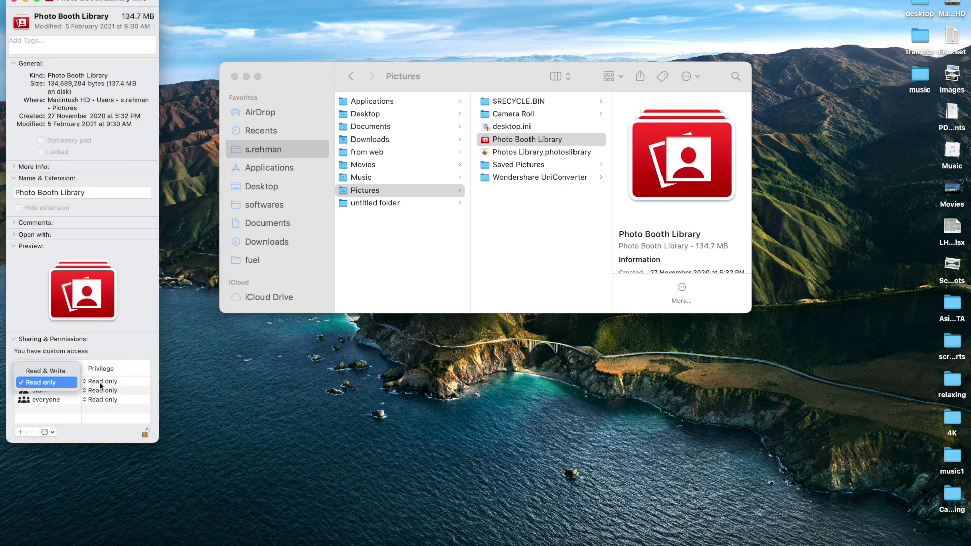
click(67, 373)
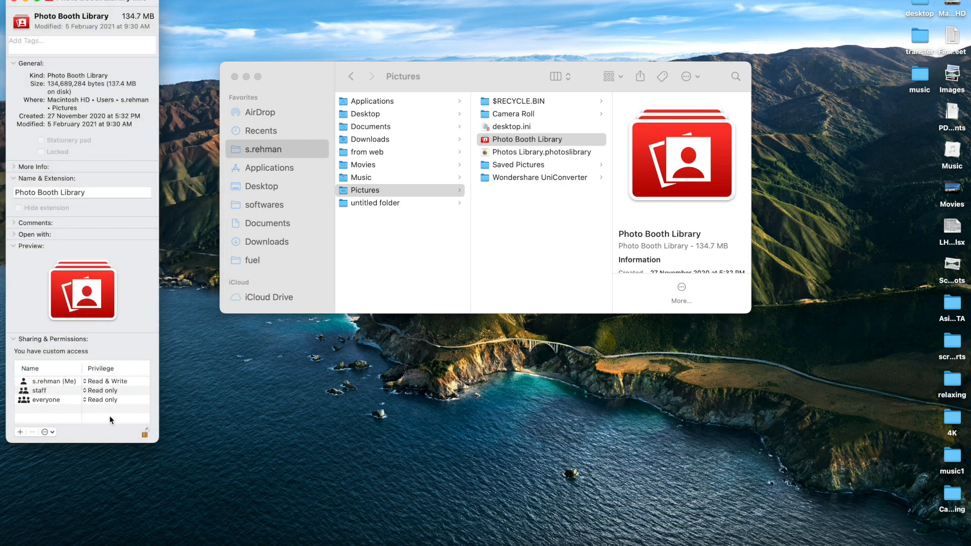
click(145, 431)
click(15, 167)
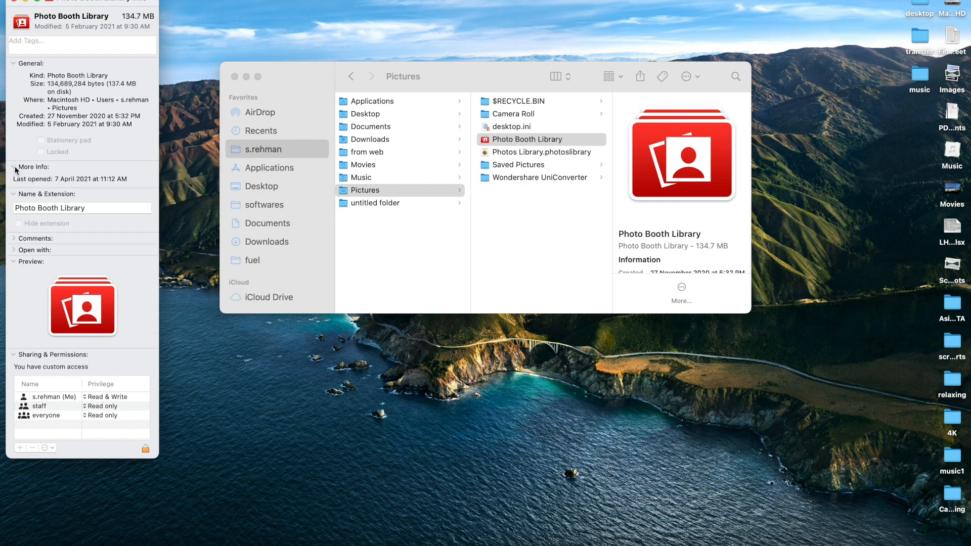
- Keep Photo Booth as the opener and apply it to all similar documents via Change All
click(16, 239)
click(15, 281)
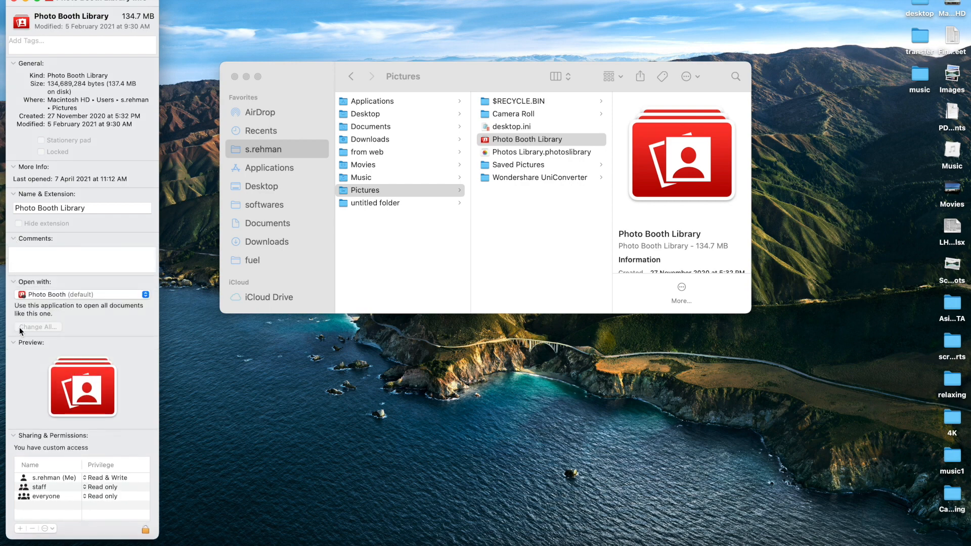
click(59, 295)
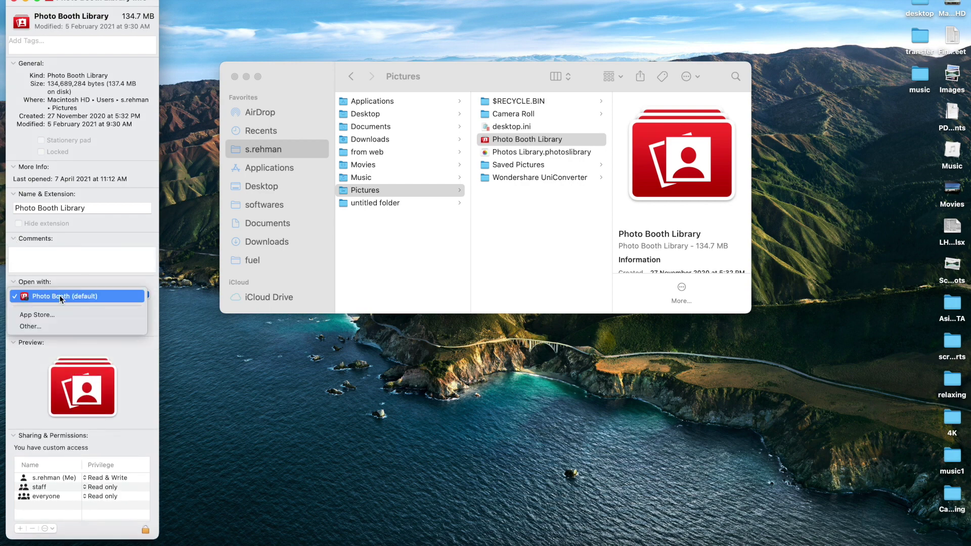
click(91, 296)
click(53, 327)
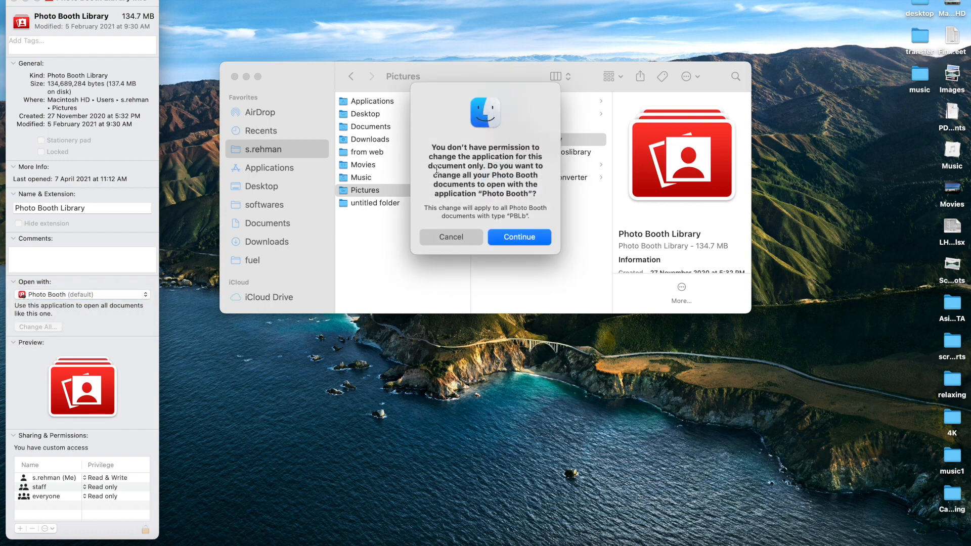
click(513, 234)
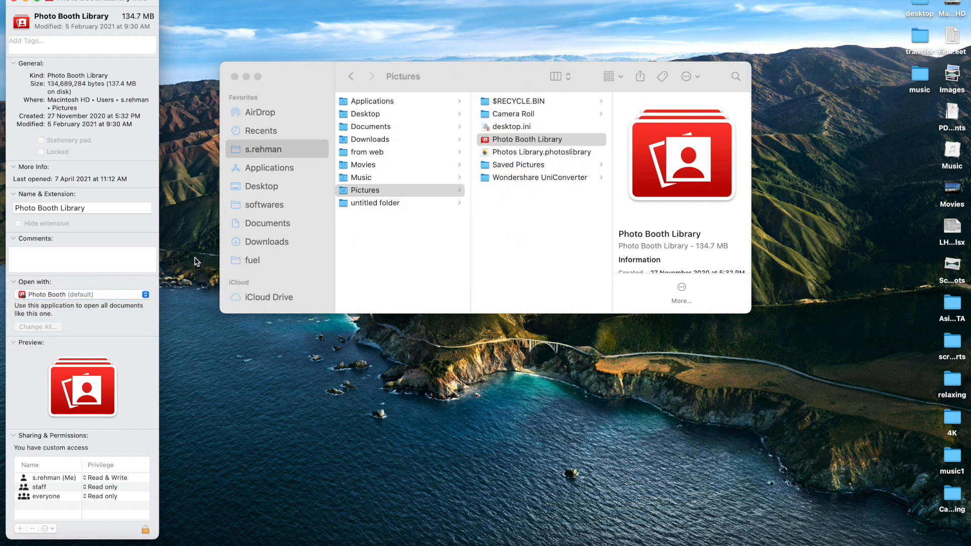
- Leave the application list unchanged and collapse Sharing & Permissions
click(122, 294)
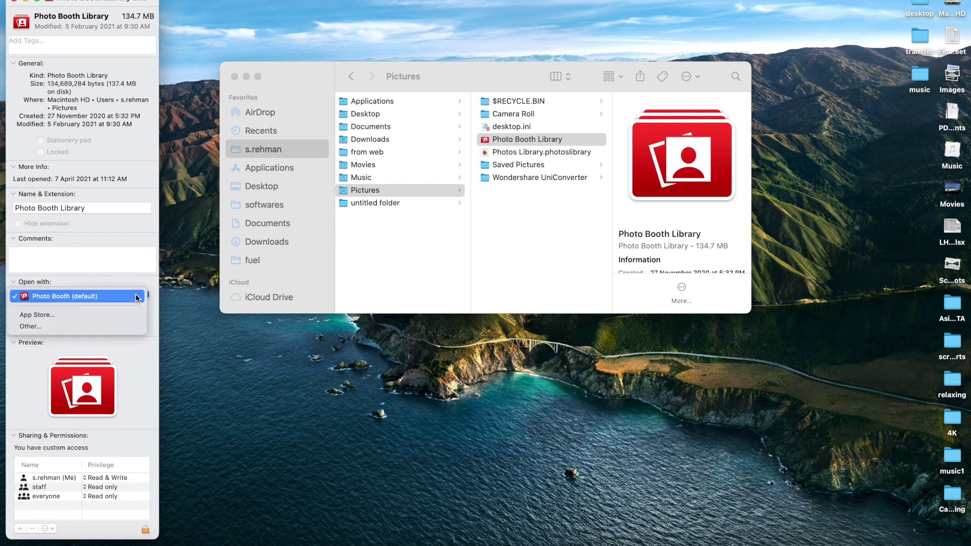
click(142, 350)
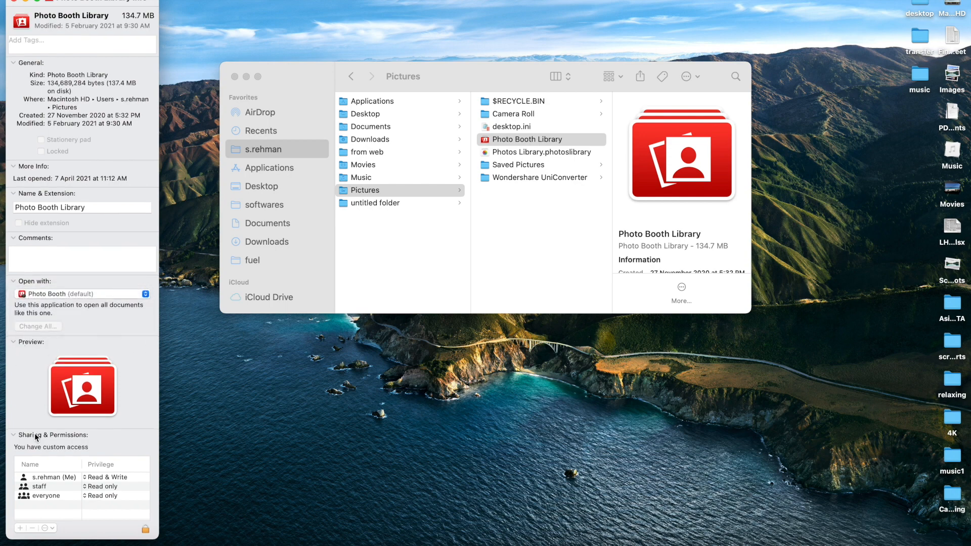
click(16, 437)
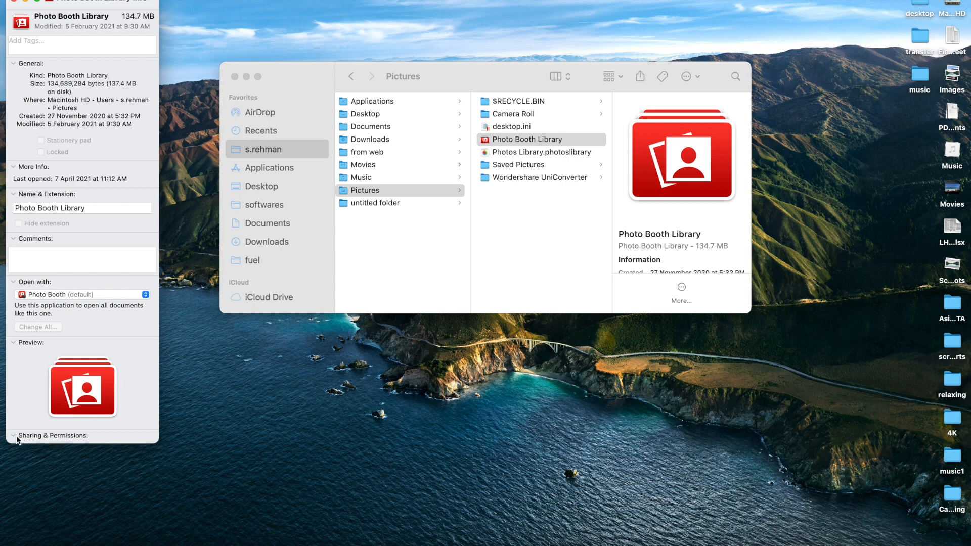
- Reopen Sharing & Permissions and unlock them with the password after the alert
click(31, 437)
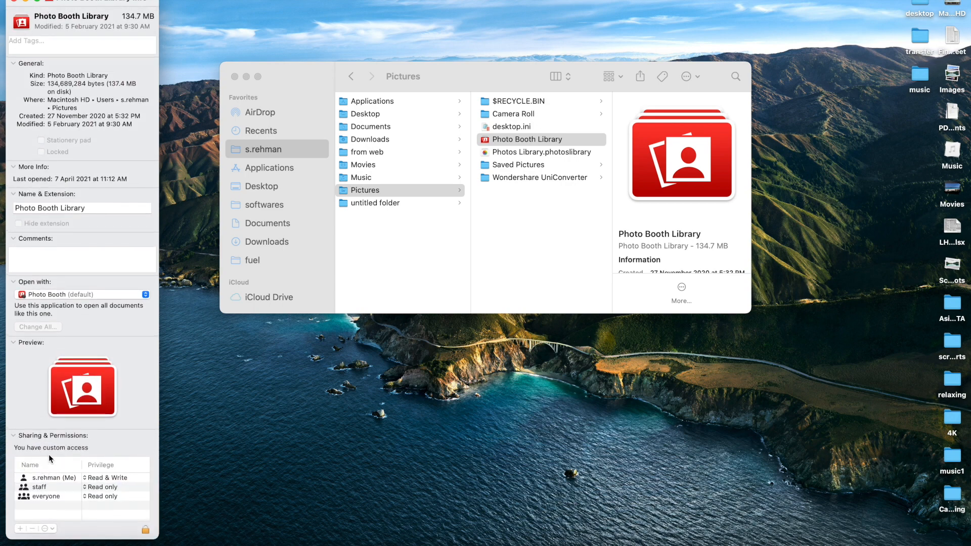
click(43, 496)
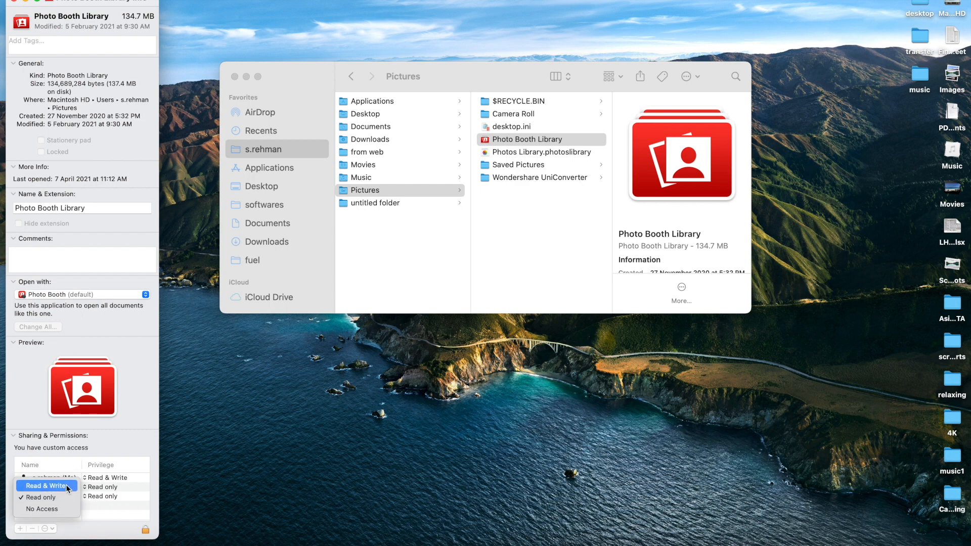
click(66, 485)
click(86, 311)
click(144, 529)
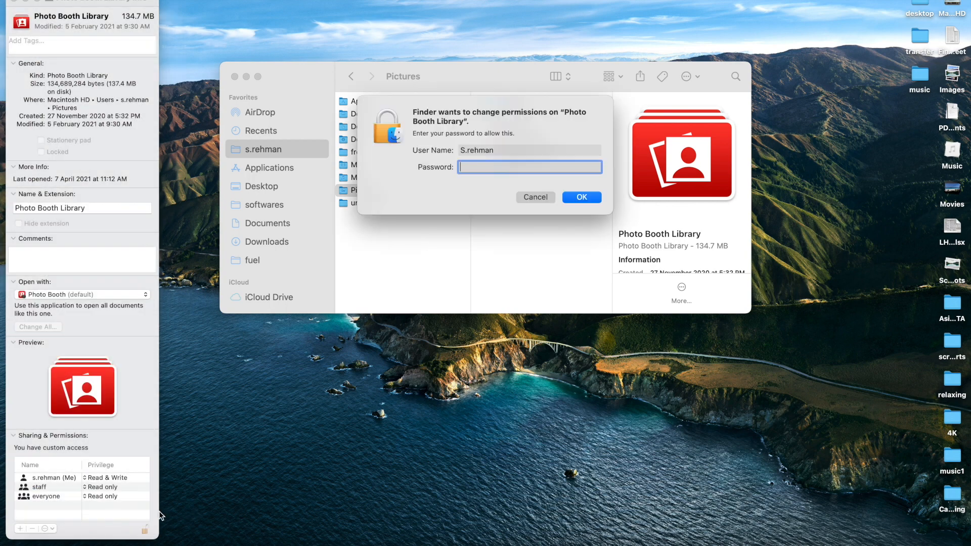
text(****)
key(Return)
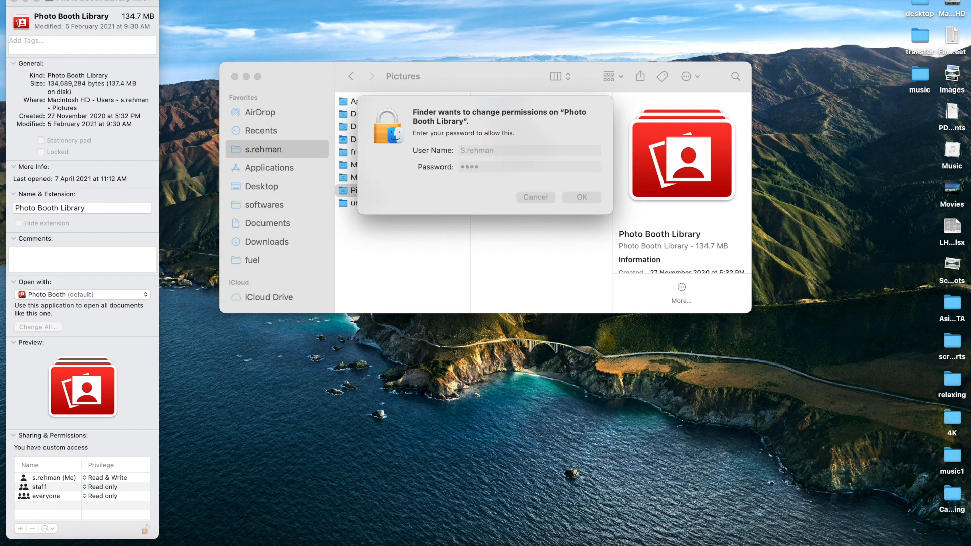
- Give everyone Read & Write access, remove the staff entry and close the info window
click(104, 496)
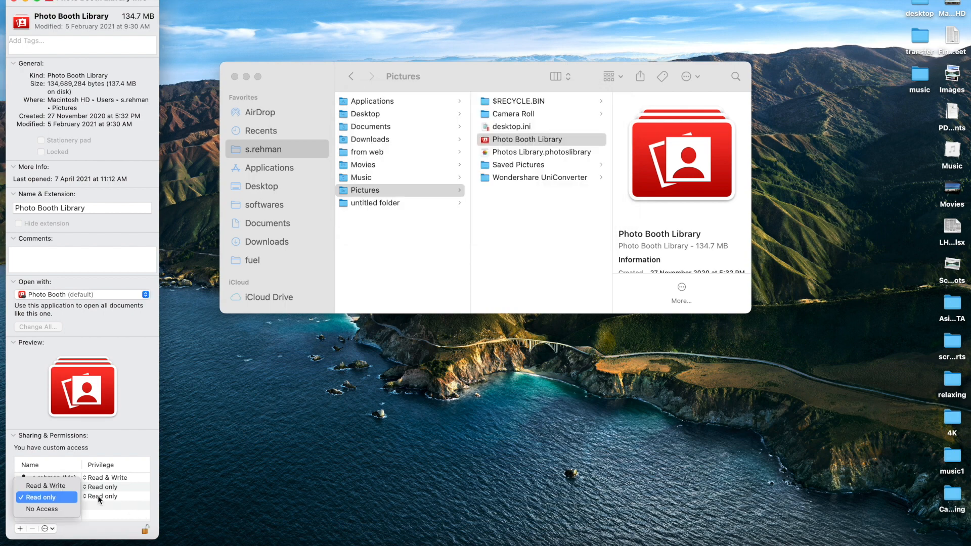
click(55, 483)
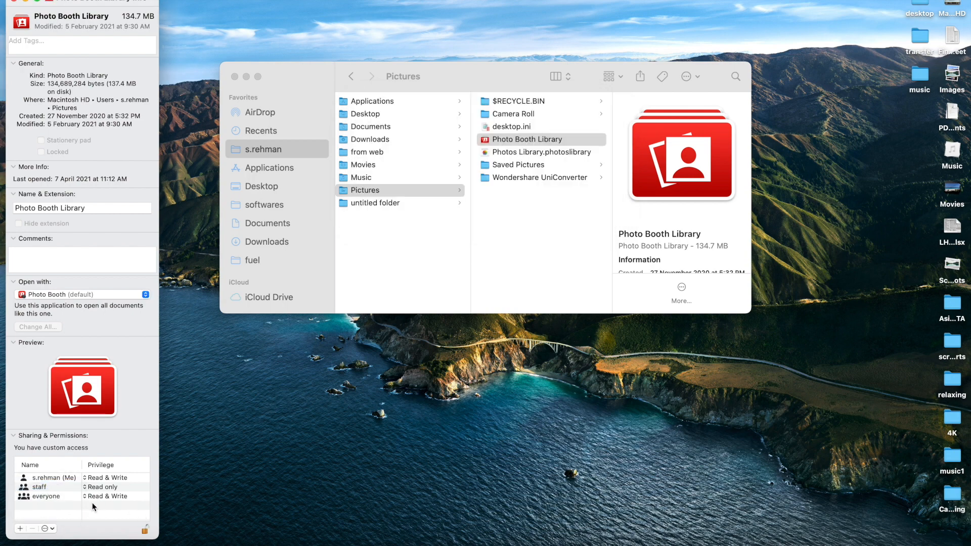
click(46, 487)
click(32, 528)
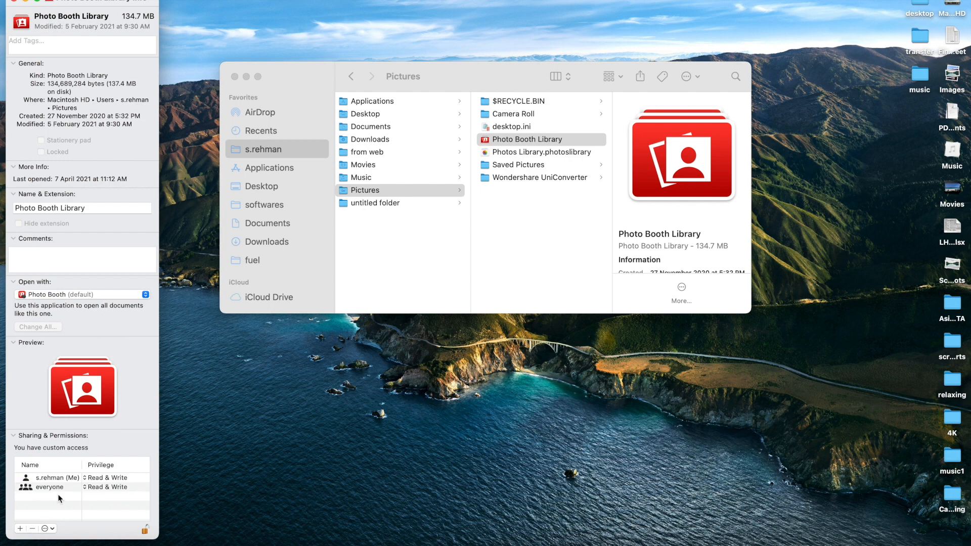
click(12, 2)
- Reselect and open Photo Booth Library, then close the Finder window
key(Left)
key(Right)
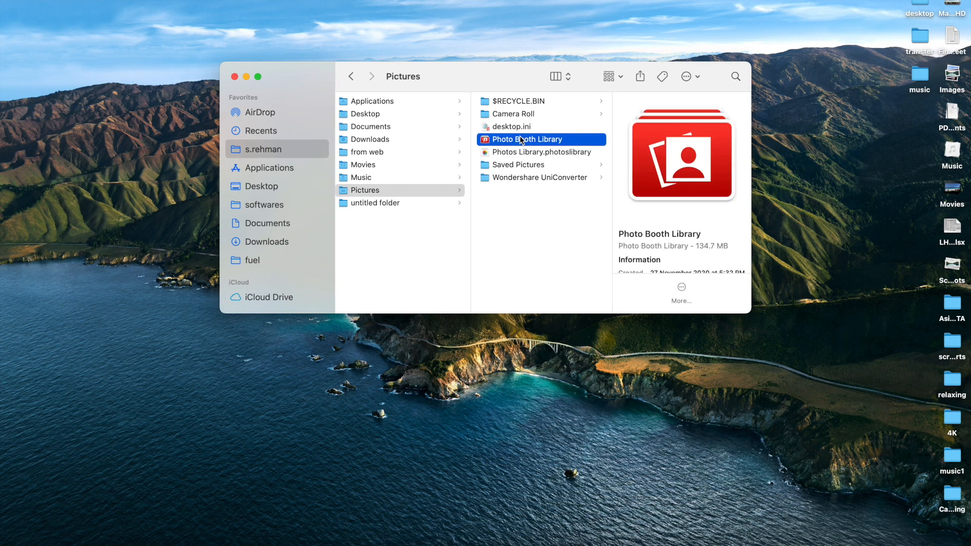
key(super+Down)
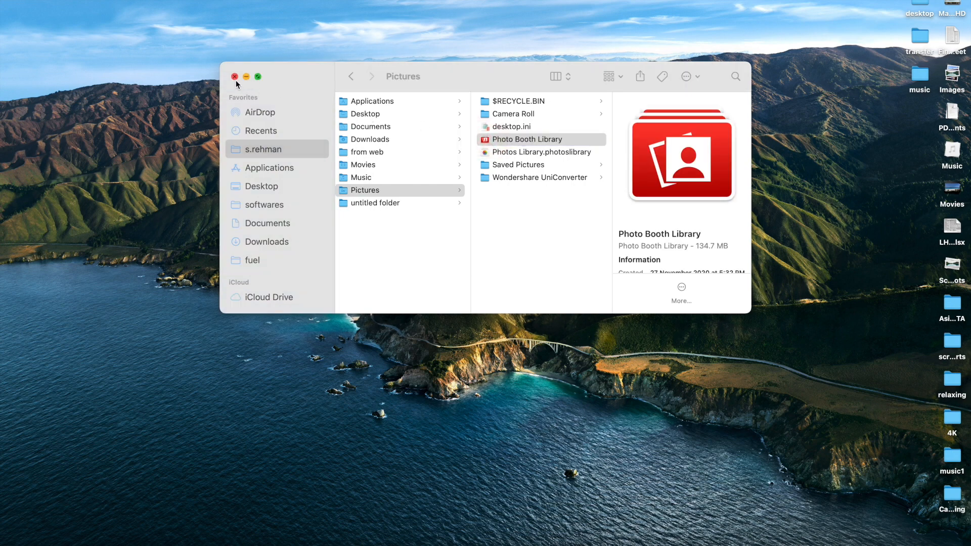
click(235, 76)
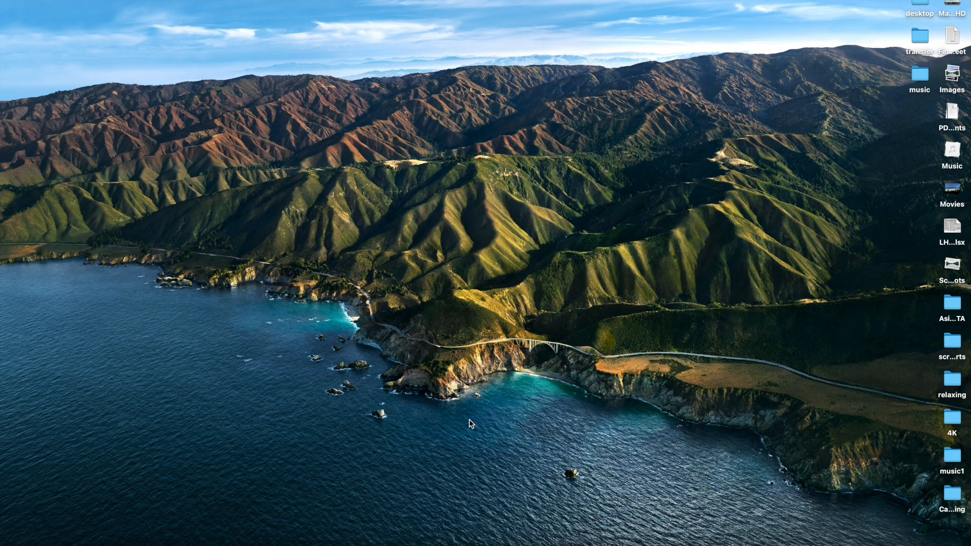